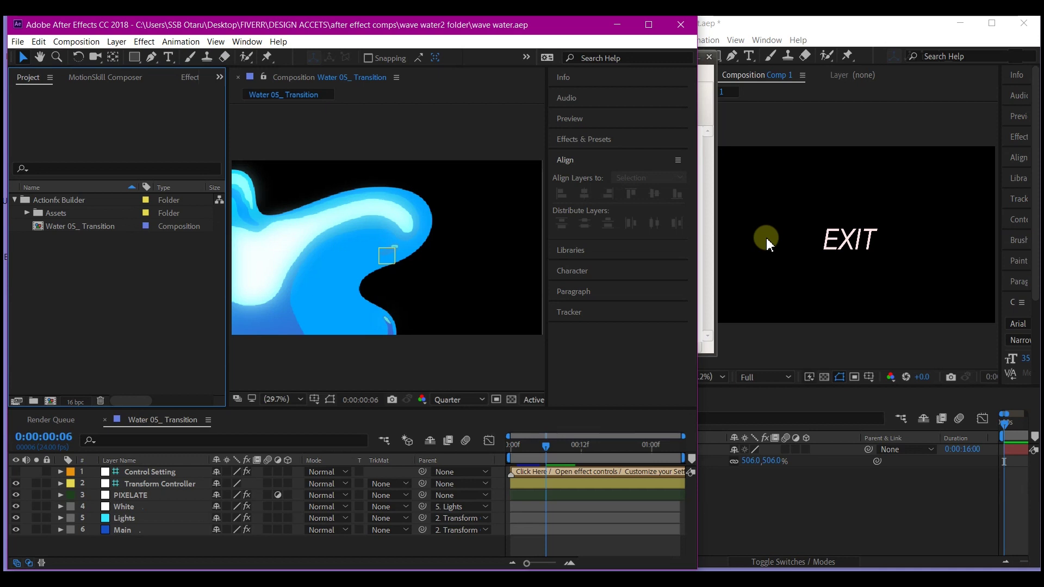
Select the EXIT text in Comp 1, then preview the start of the 2018 water transition full-screen.
{"action": "left_click", "coordinate": [829, 236]}
{"action": "left_click", "coordinate": [648, 24]}
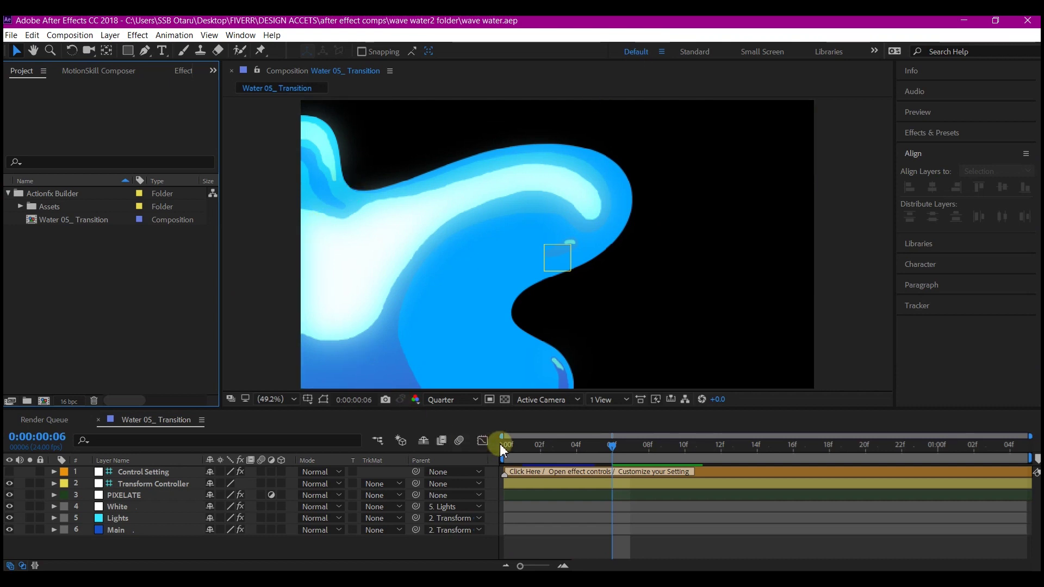
{"action": "left_click_drag", "start_coordinate": [518, 449], "coordinate": [585, 448]}
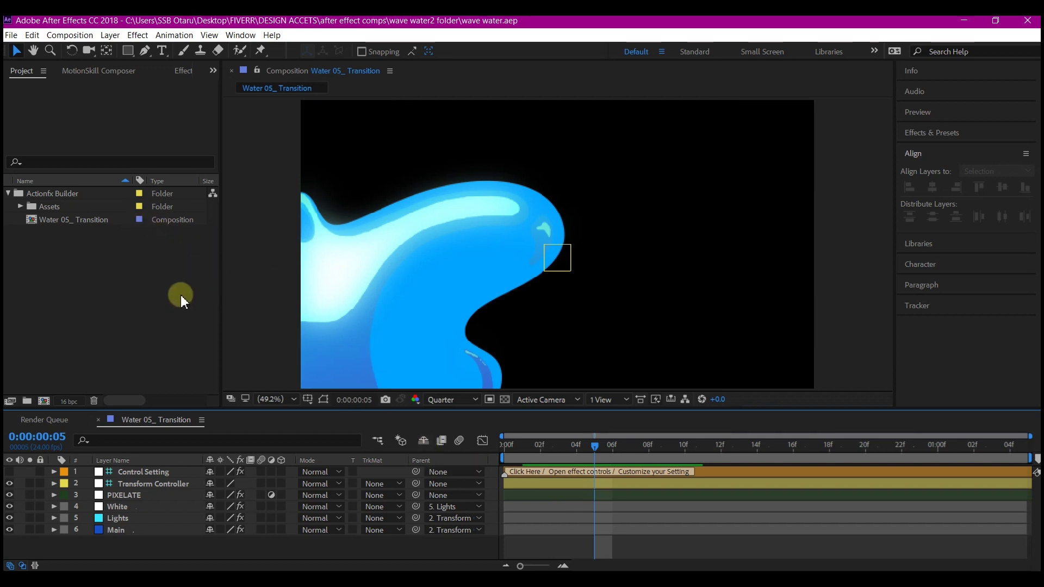
{"action": "left_click", "coordinate": [995, 20]}
Place the 2022 project window beside the 2018 one and widen its Comp 1 viewer.
{"action": "left_click", "coordinate": [849, 197]}
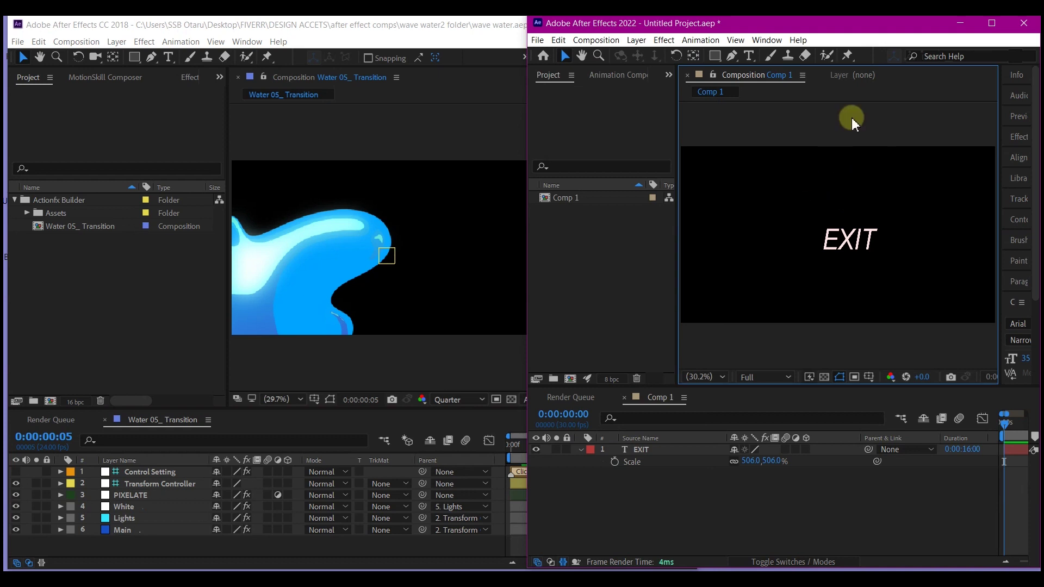
{"action": "left_click", "coordinate": [991, 22]}
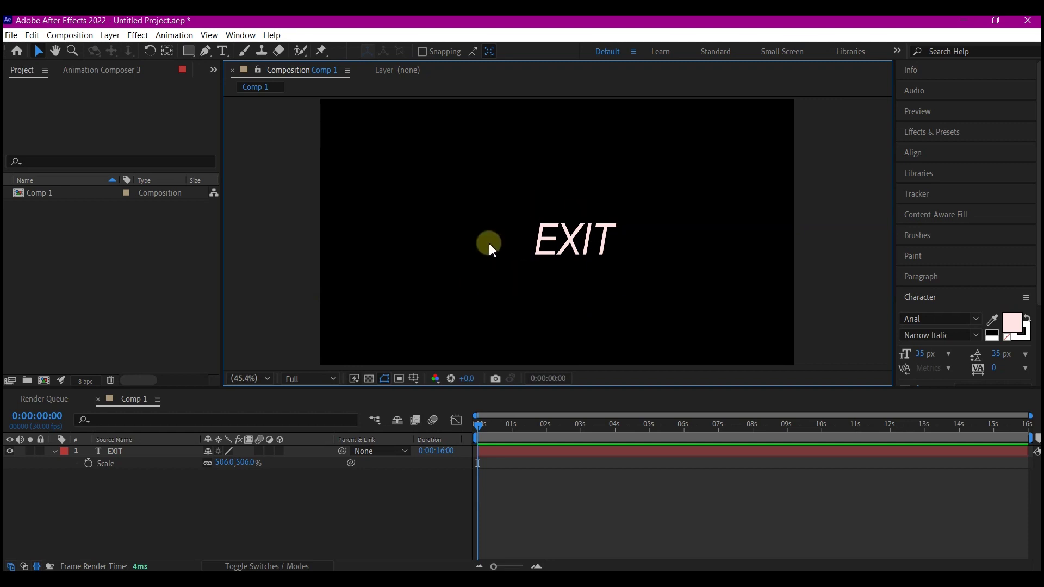
{"action": "left_click", "coordinate": [999, 23]}
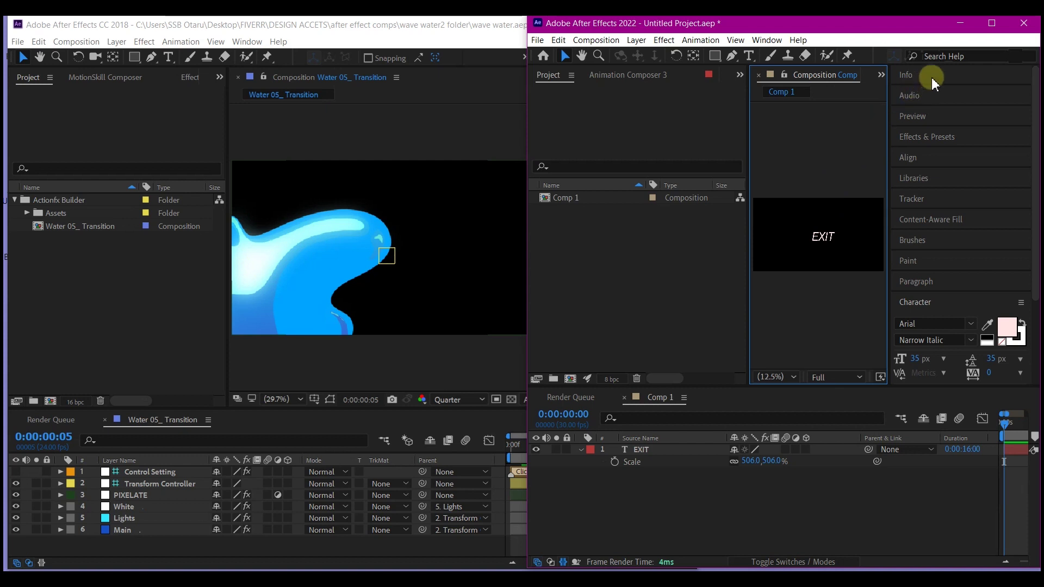
{"action": "left_click", "coordinate": [992, 24]}
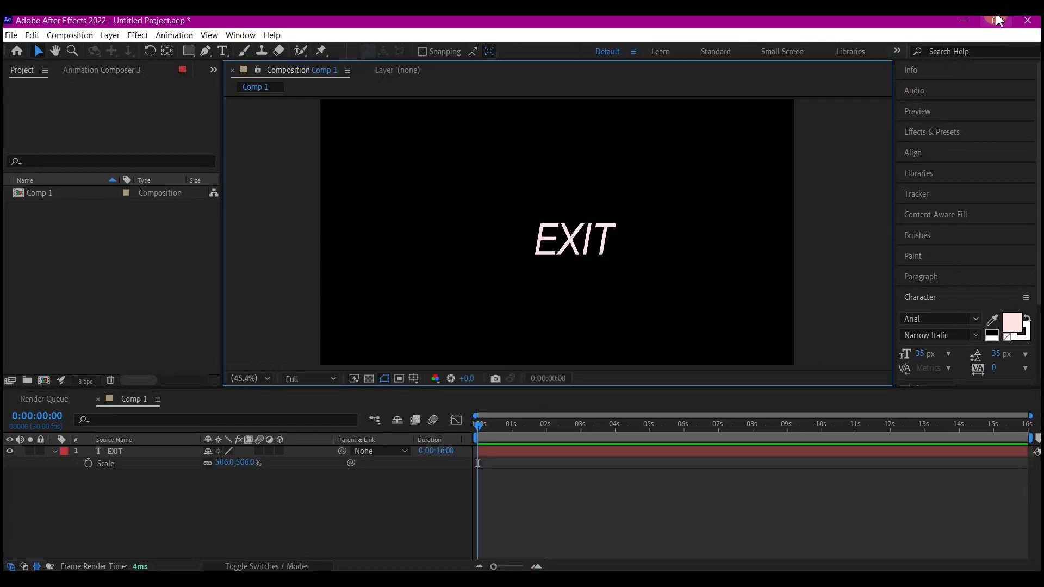
{"action": "left_click", "coordinate": [995, 21]}
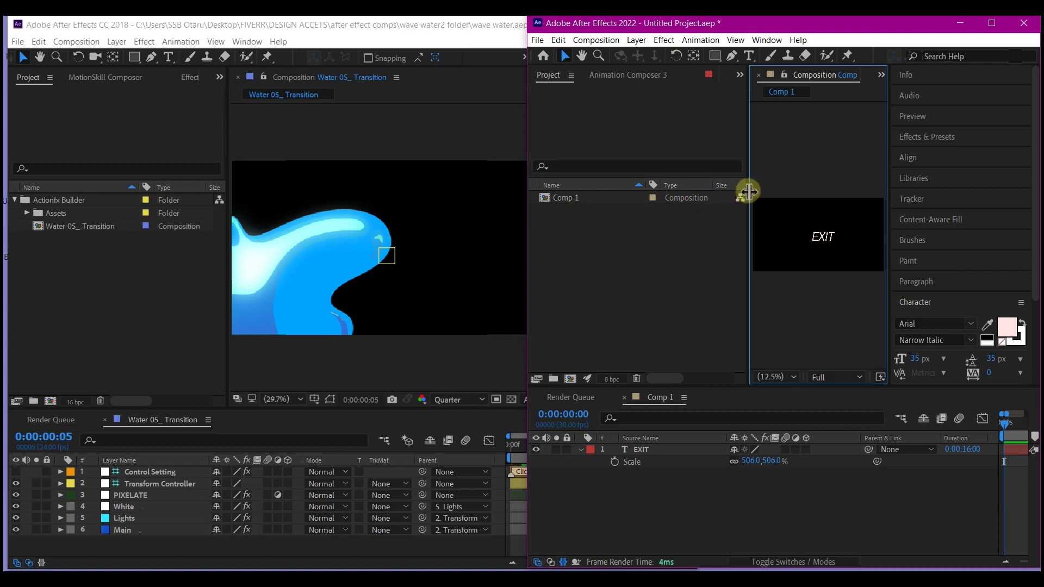
{"action": "left_click_drag", "start_coordinate": [749, 193], "coordinate": [692, 200]}
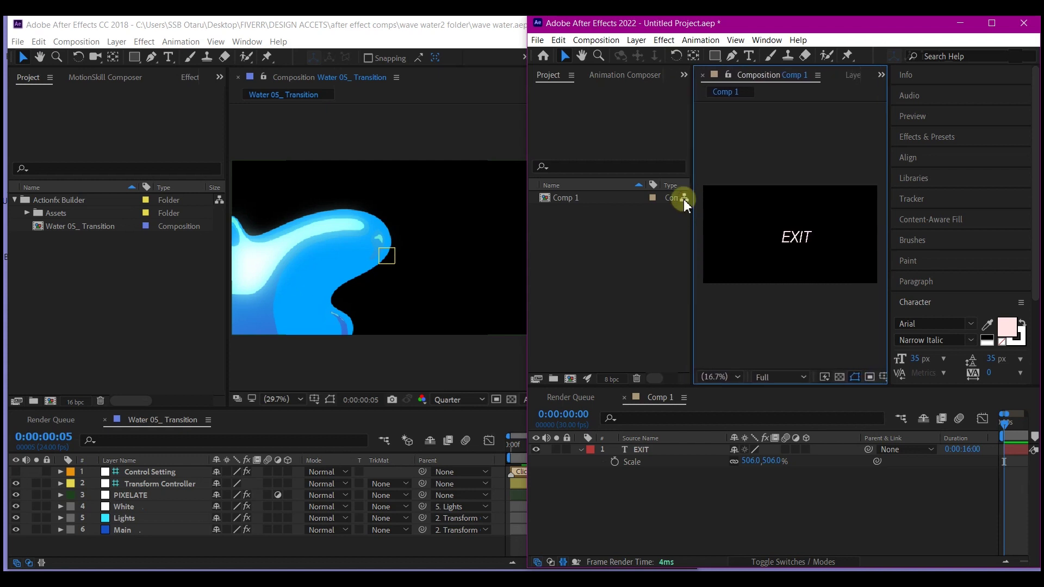
Maximize the 2018 water project, select Water 05_ Transition, and expand the Assets folder.
{"action": "left_click", "coordinate": [279, 113]}
{"action": "key", "text": "super+Up"}
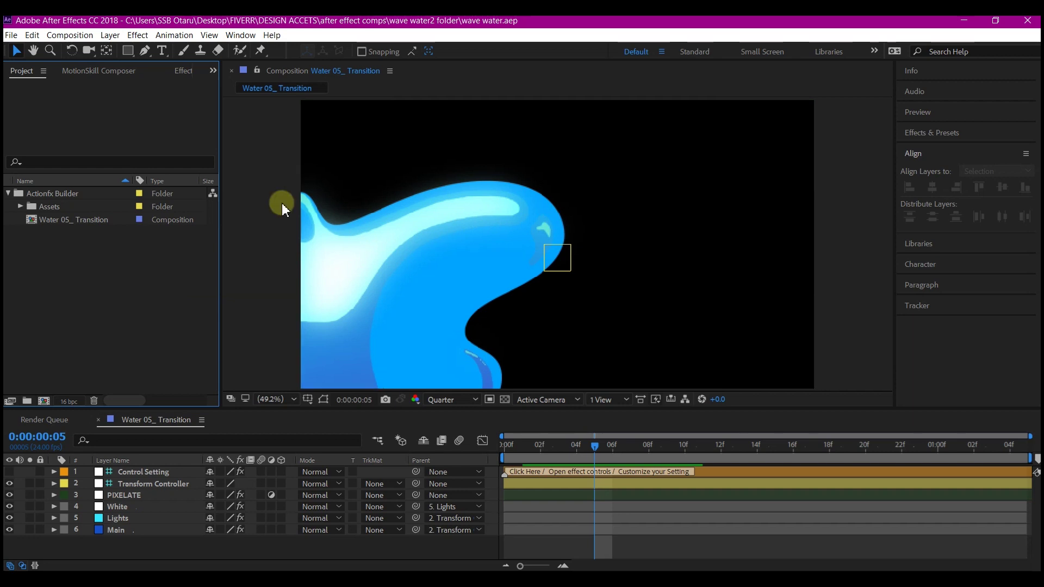
{"action": "left_click", "coordinate": [67, 221]}
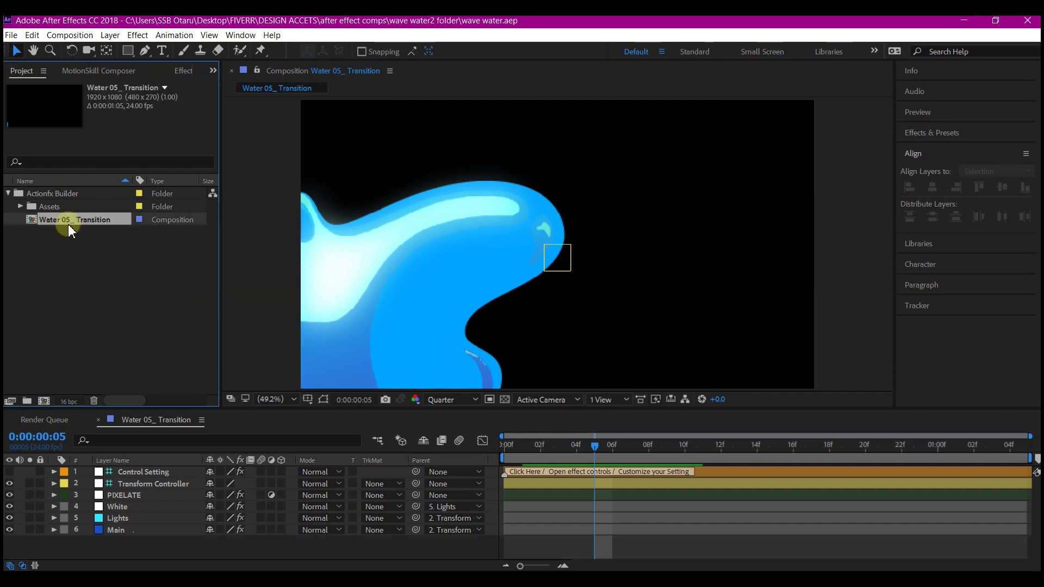
{"action": "left_click", "coordinate": [37, 218], "text": "ctrl"}
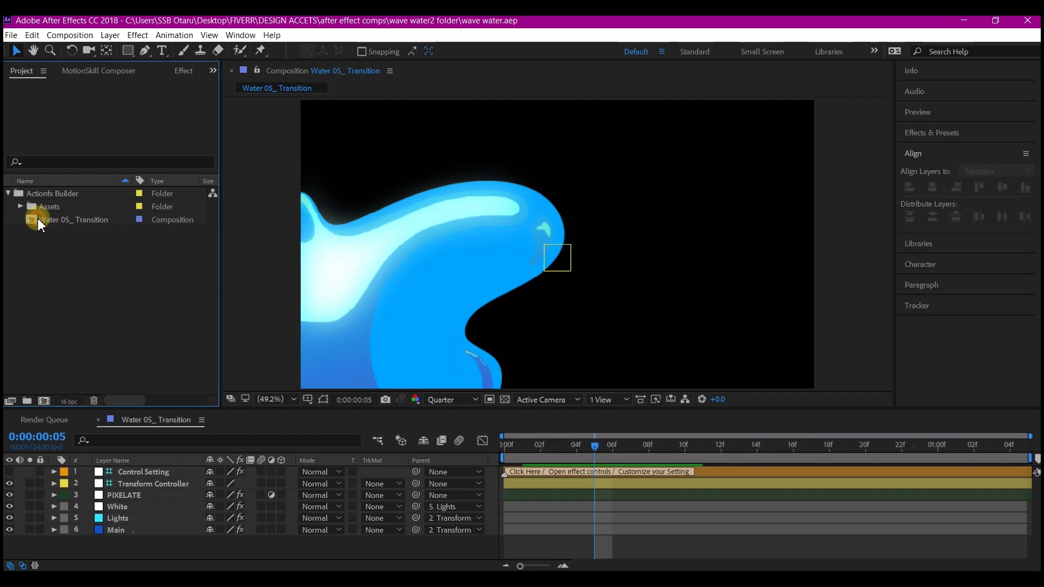
{"action": "left_click", "coordinate": [63, 220]}
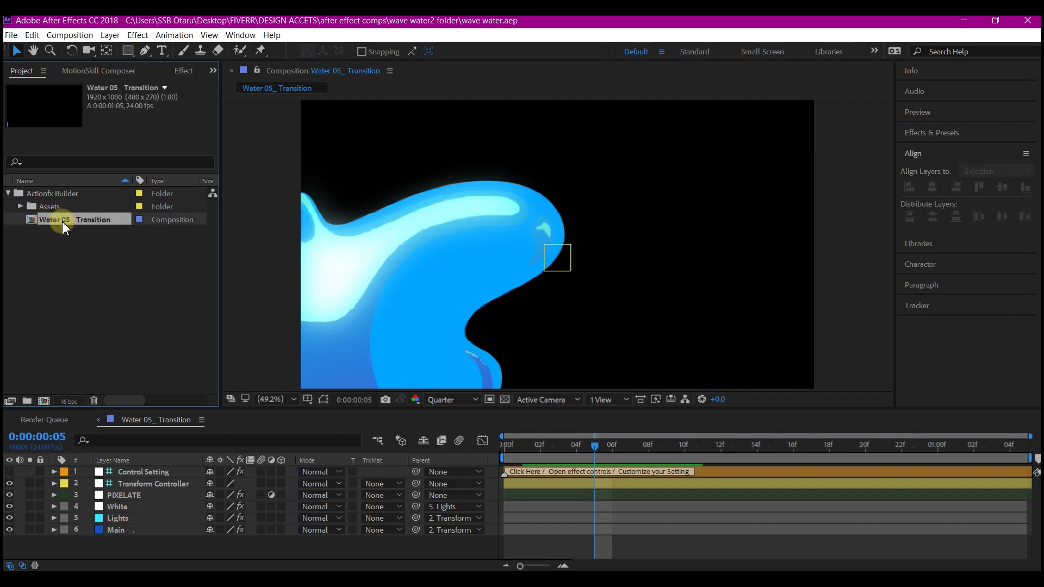
{"action": "left_click", "coordinate": [21, 206]}
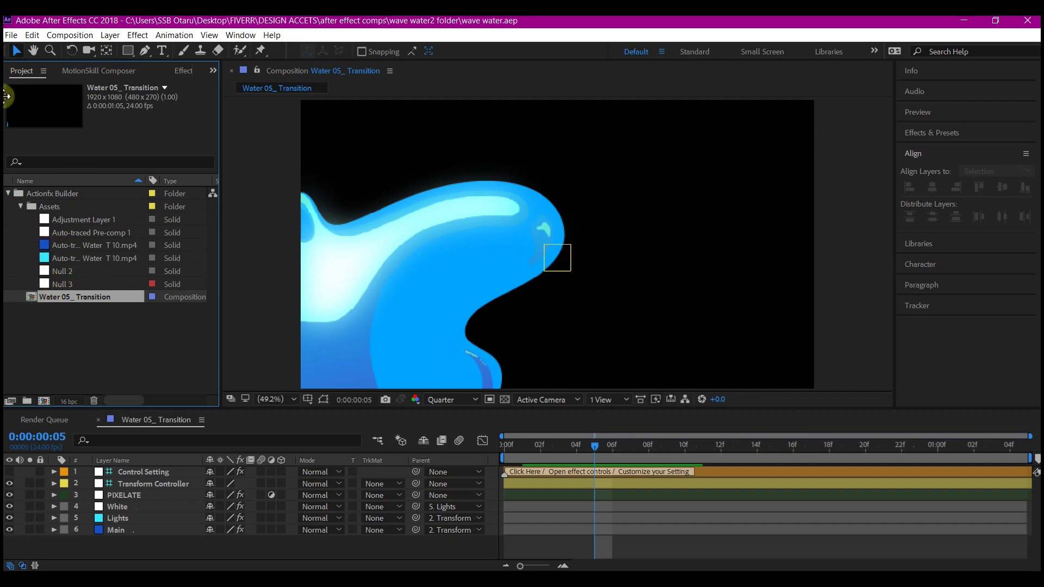
{"action": "left_click", "coordinate": [11, 34]}
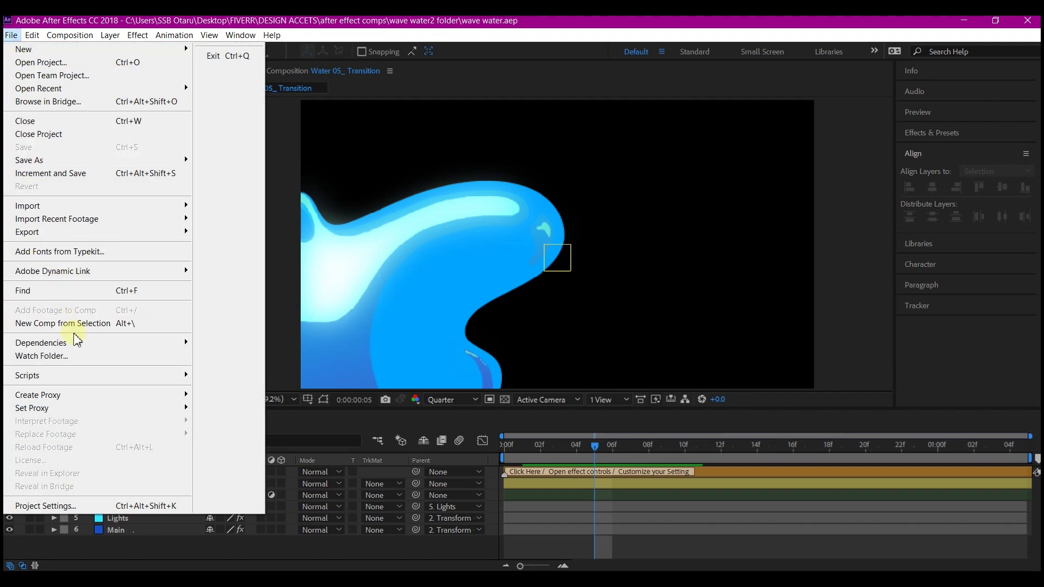
Run Dependencies > Collect Files with Collect Source Files set to For Selected Comps.
{"action": "mouse_move", "coordinate": [77, 343]}
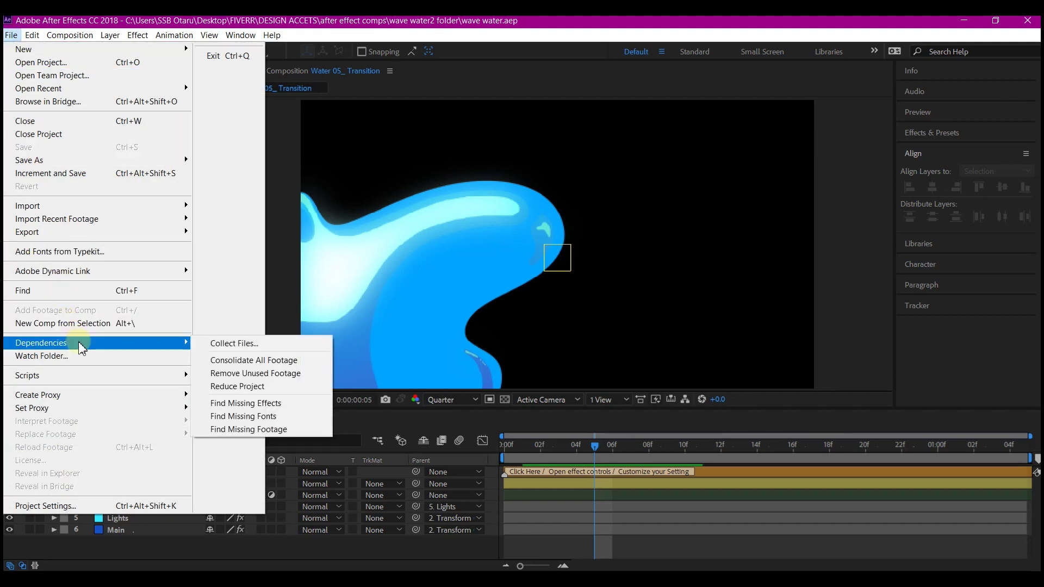
{"action": "left_click", "coordinate": [237, 345]}
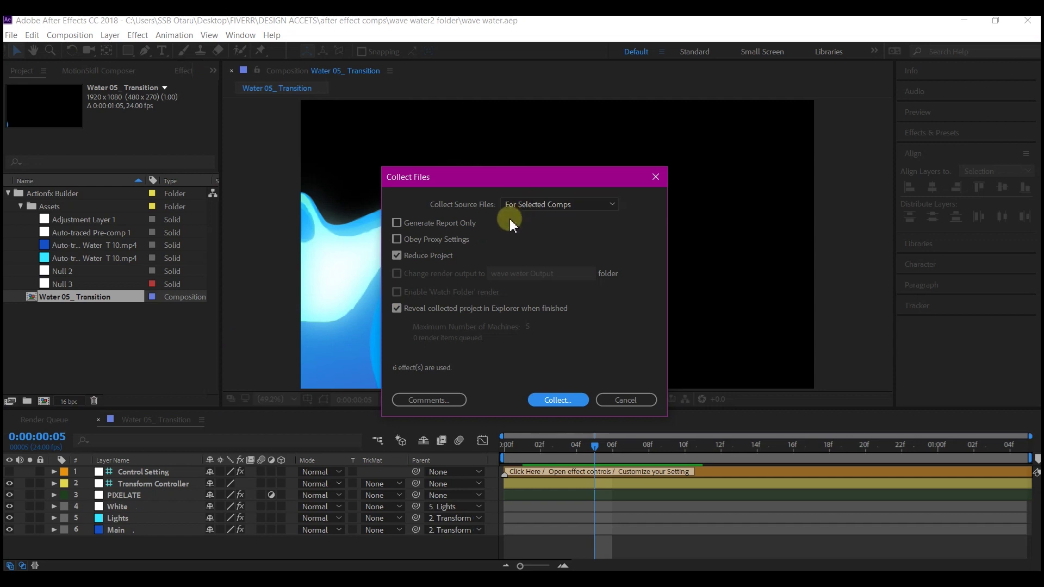
{"action": "left_click", "coordinate": [592, 204]}
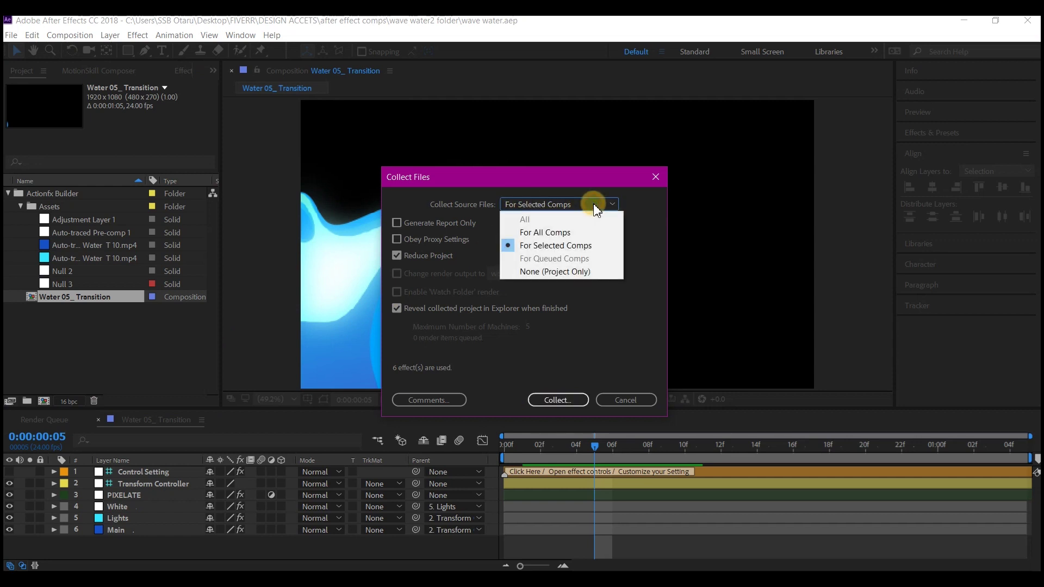
{"action": "left_click", "coordinate": [553, 249]}
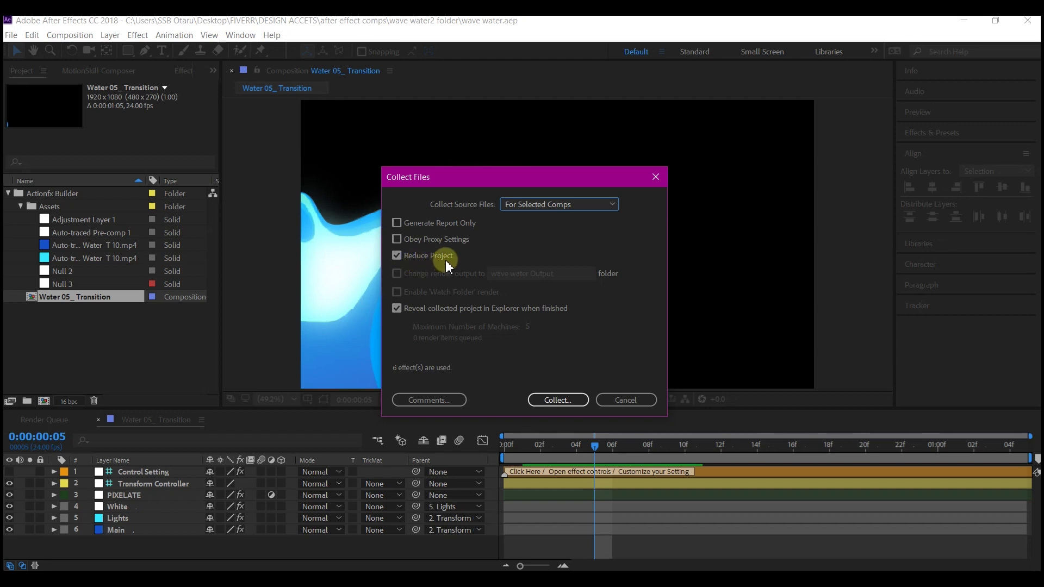
{"action": "left_click", "coordinate": [561, 404]}
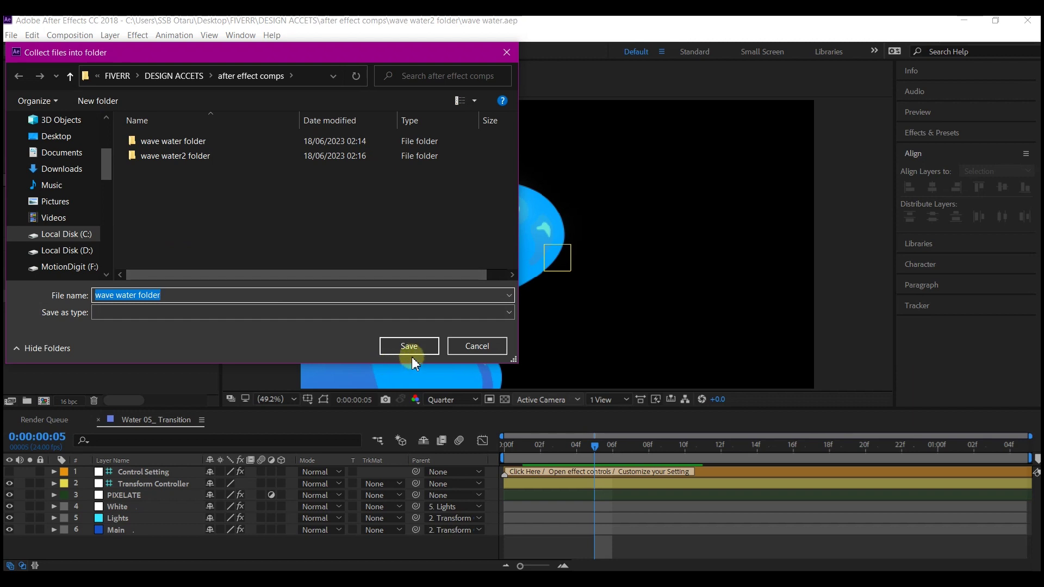
Save the reduced collection to its destination folder, then return to the 2022 project.
{"action": "left_click", "coordinate": [424, 347]}
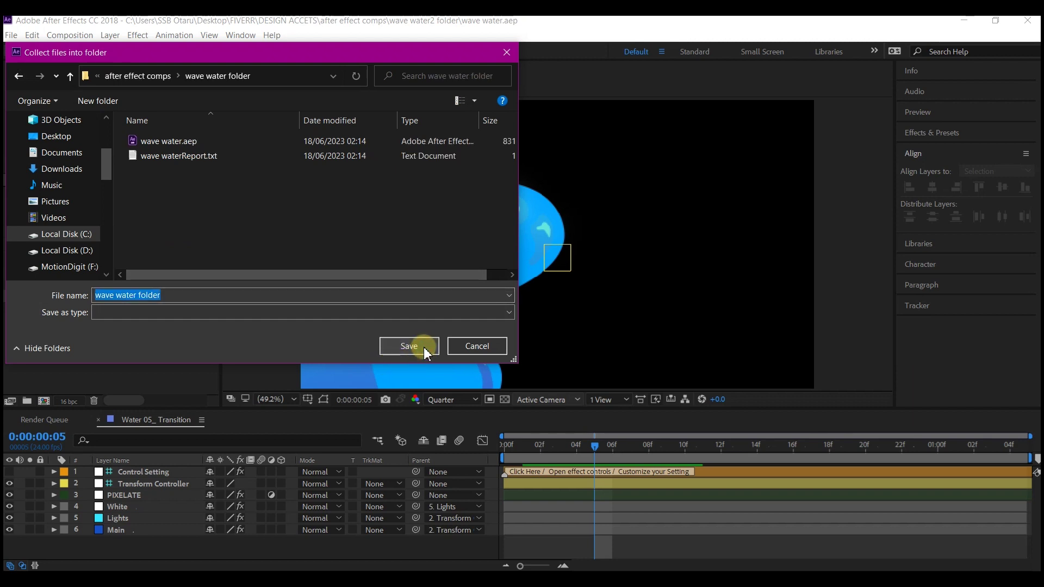
{"action": "left_click", "coordinate": [408, 346]}
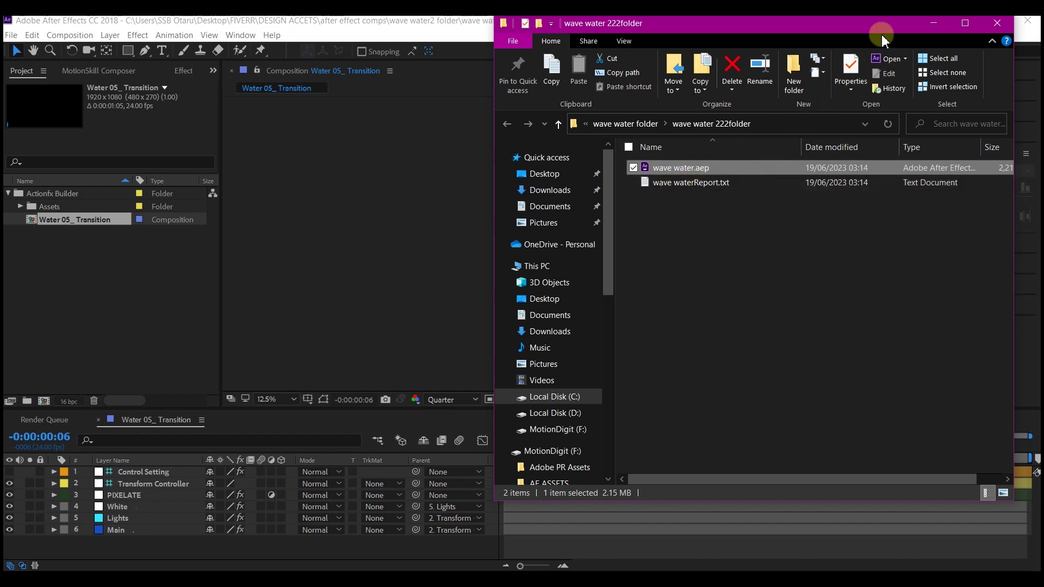
{"action": "left_click", "coordinate": [932, 24]}
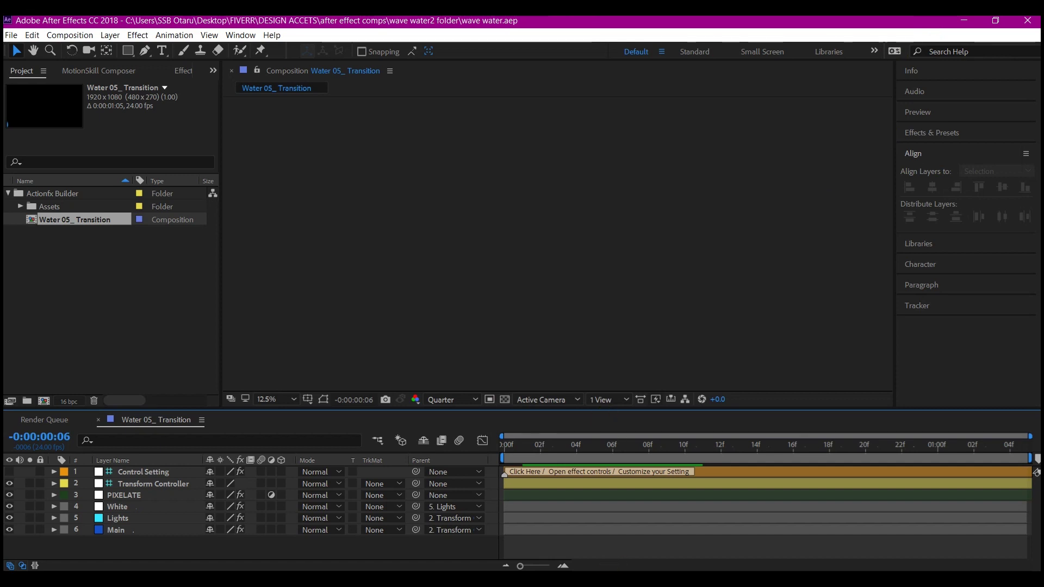
{"action": "key", "text": "alt+Tab"}
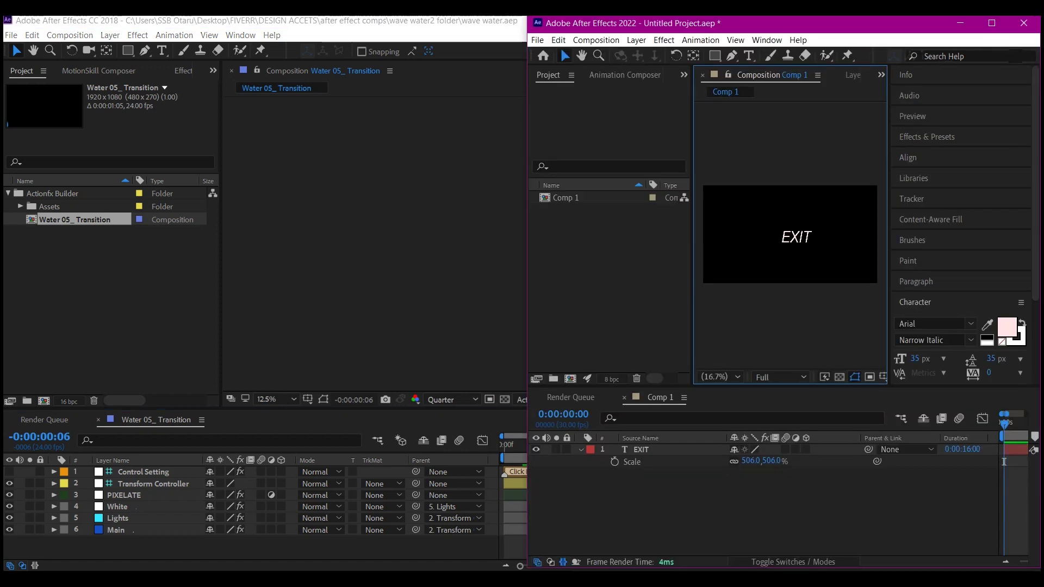
Maximize After Effects 2022 and import wave water.aep via File > Import > File.
{"action": "left_click", "coordinate": [991, 23]}
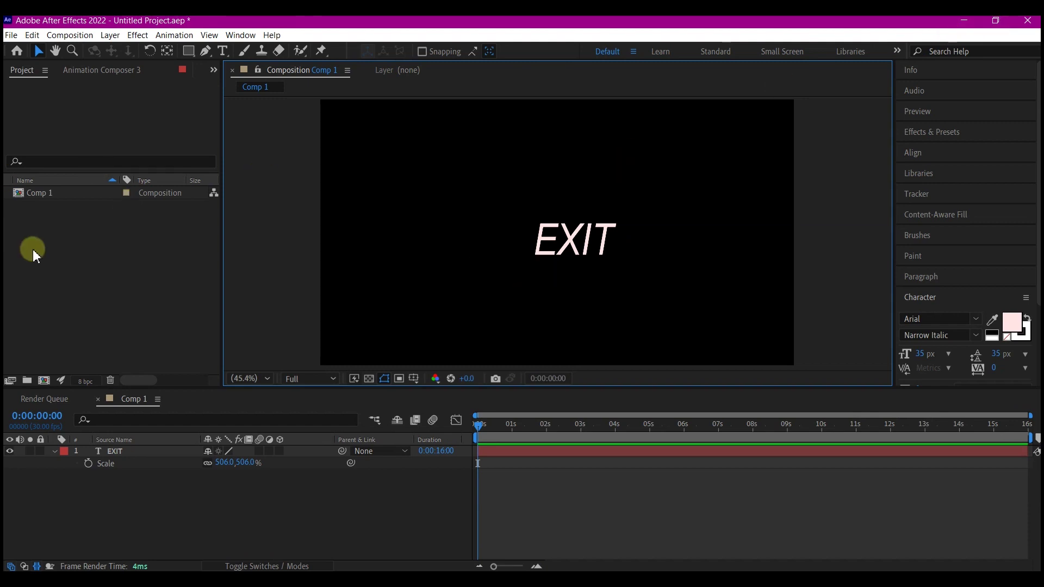
{"action": "left_click", "coordinate": [10, 36]}
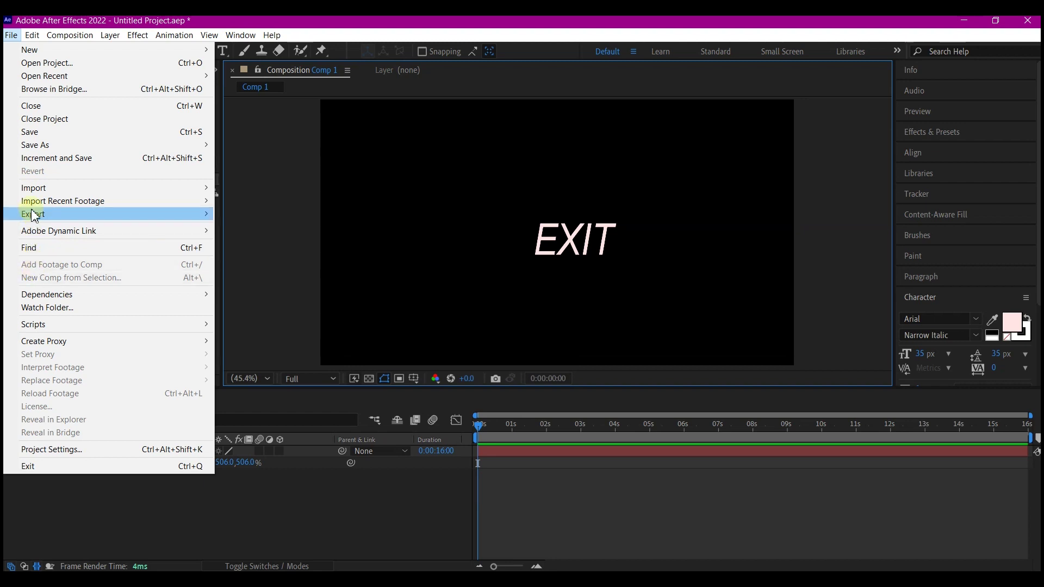
{"action": "mouse_move", "coordinate": [36, 187]}
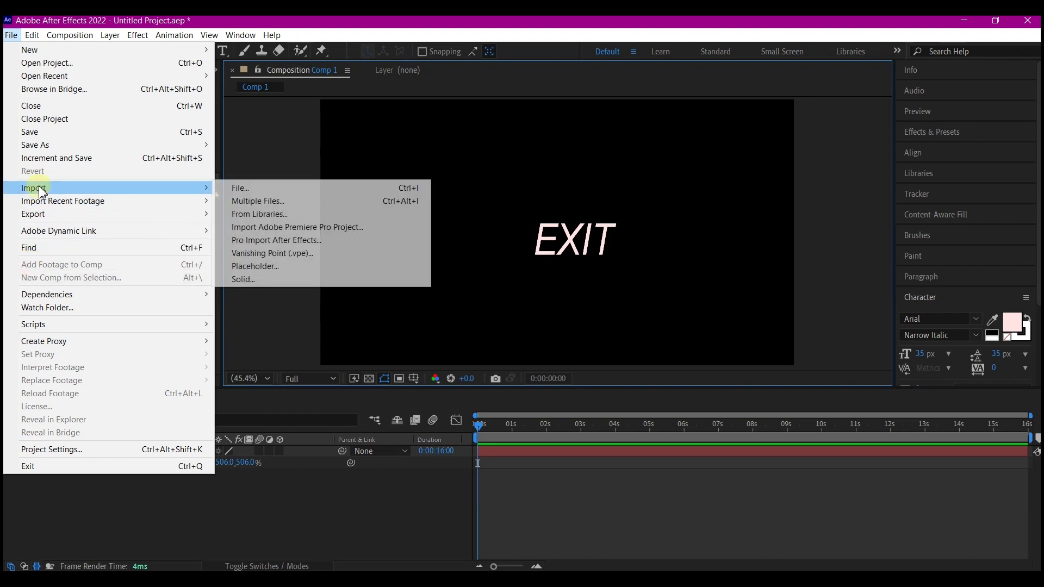
{"action": "left_click", "coordinate": [242, 187]}
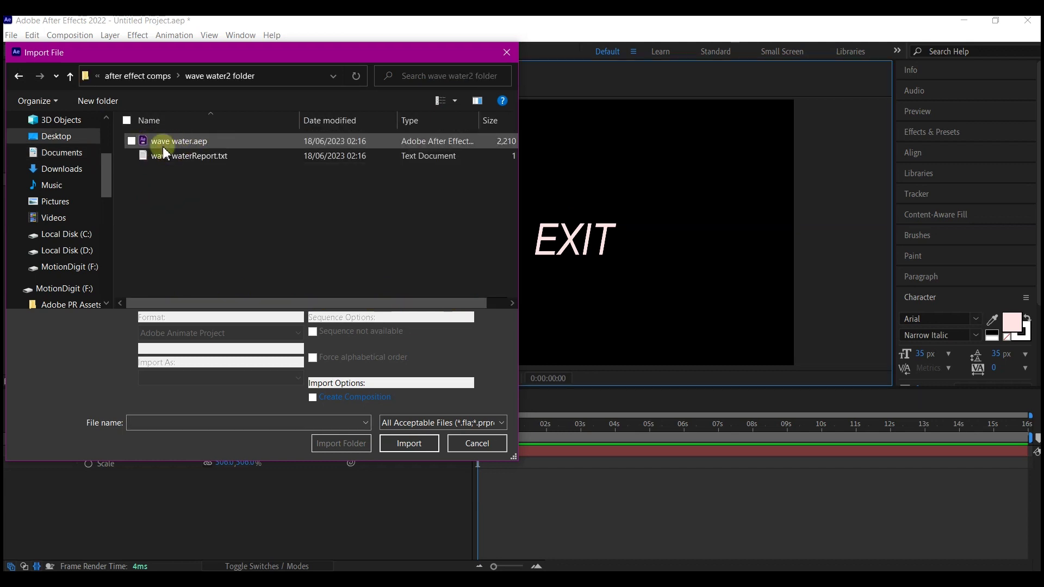
{"action": "left_click", "coordinate": [173, 142]}
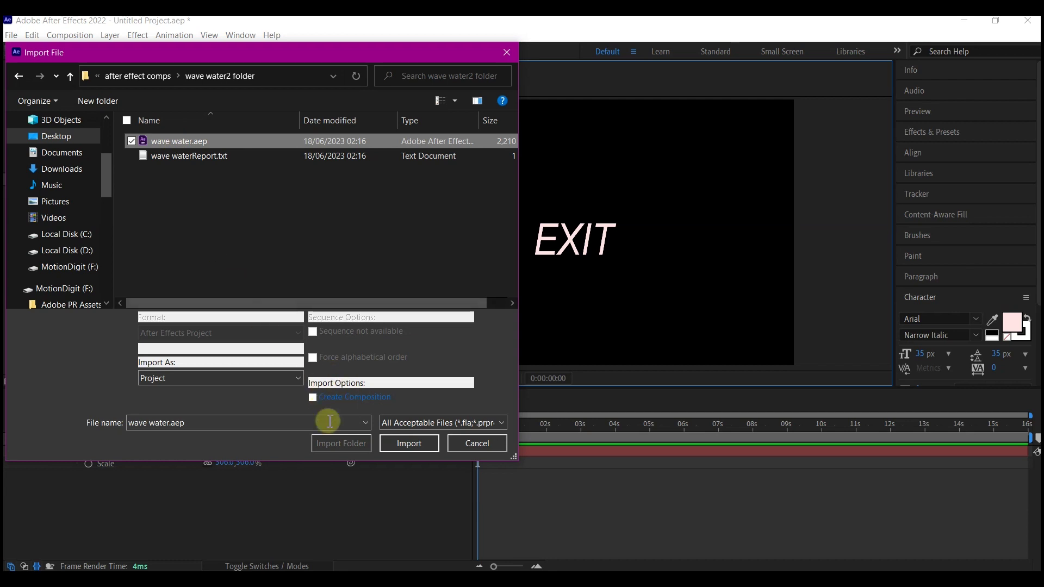
{"action": "left_click", "coordinate": [424, 444]}
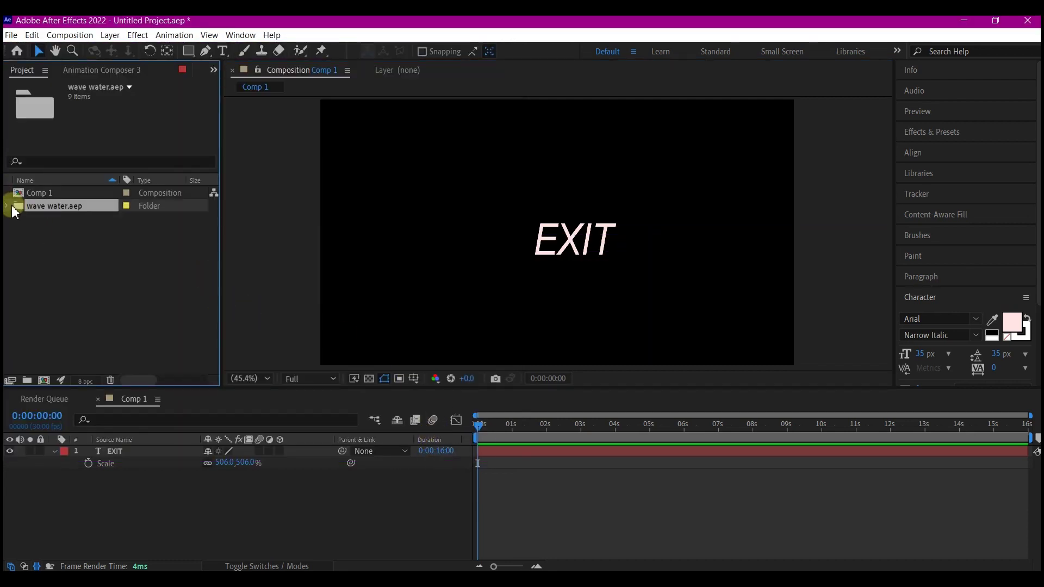
Drag Water 05_ Transition from the wave water.aep folder into Comp 1 below EXIT, then scrub ahead.
{"action": "left_click", "coordinate": [7, 206]}
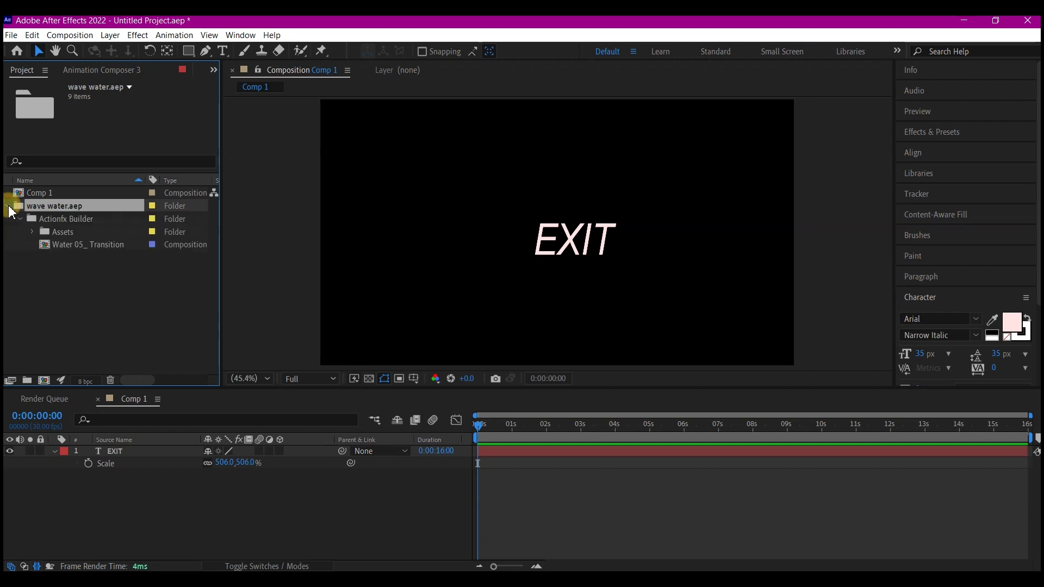
{"action": "left_click", "coordinate": [55, 245]}
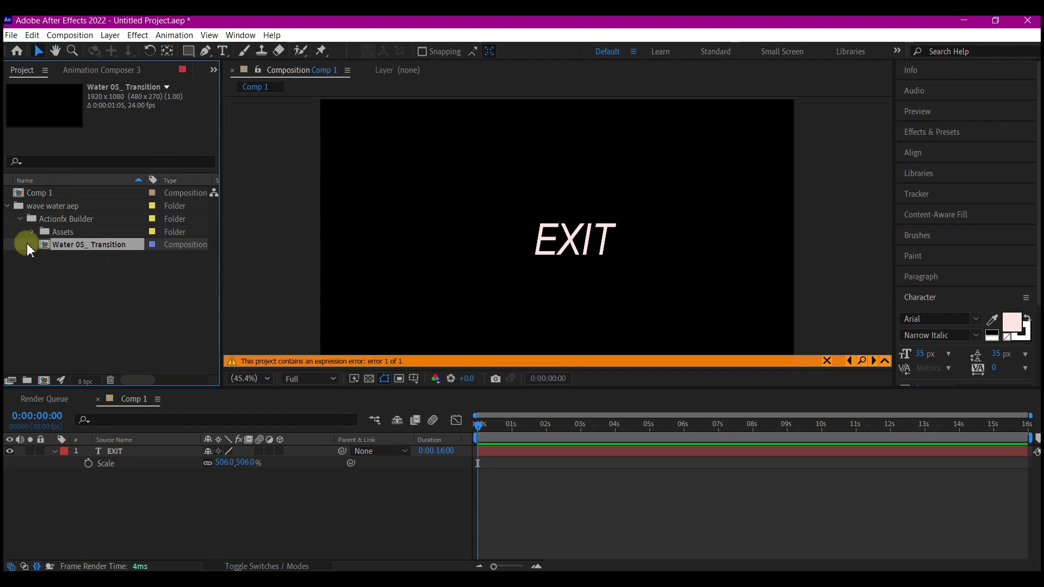
{"action": "left_click_drag", "start_coordinate": [46, 249], "coordinate": [115, 491]}
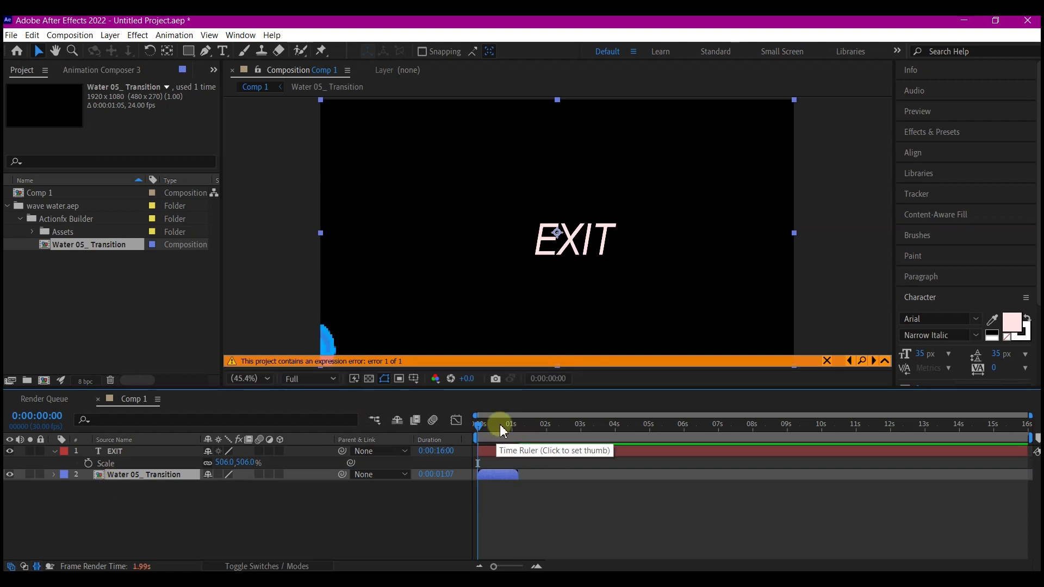
{"action": "mouse_move", "coordinate": [501, 438]}
{"action": "left_mouse_down"}
{"action": "mouse_move", "coordinate": [485, 437]}
{"action": "mouse_move", "coordinate": [501, 438]}
{"action": "left_mouse_up"}
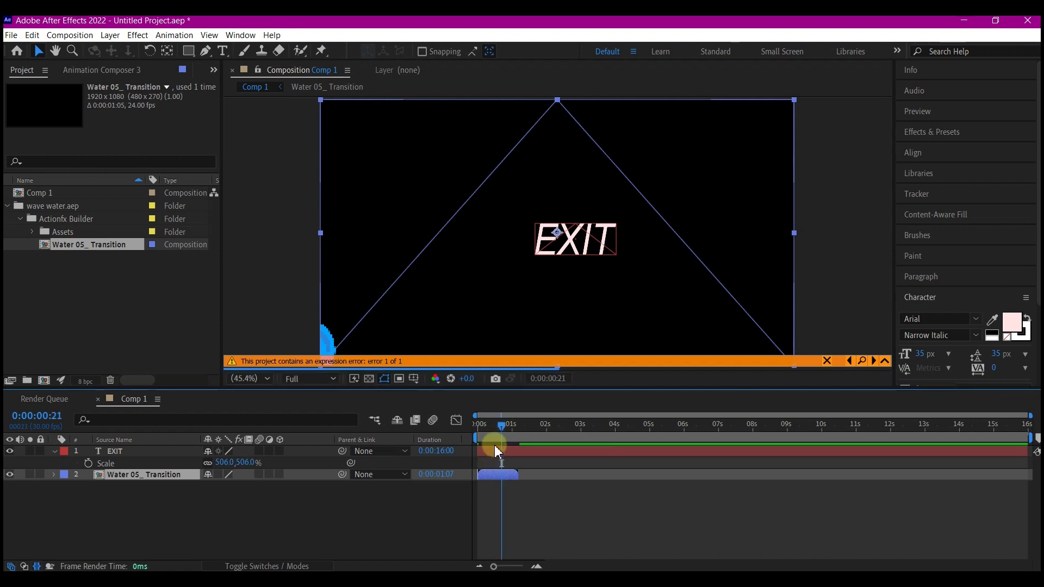